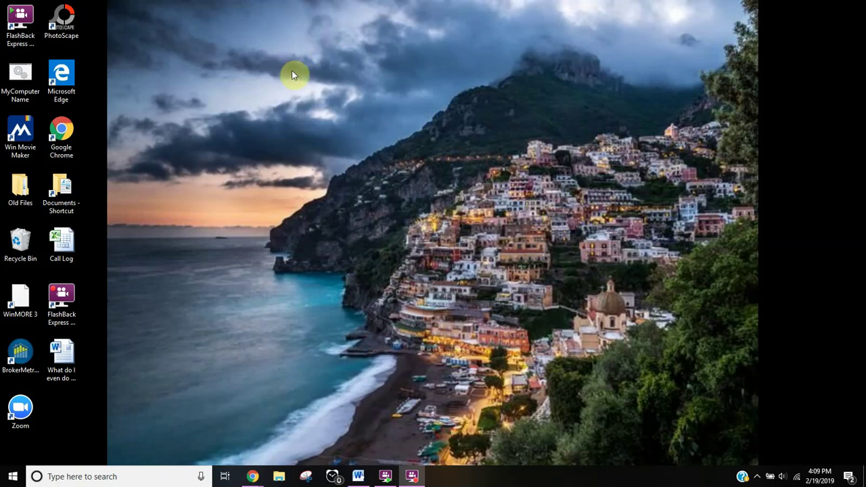
Step: Launch Chrome maximized and go to the KW console login at console.command.kw.com/login
click(71, 136)
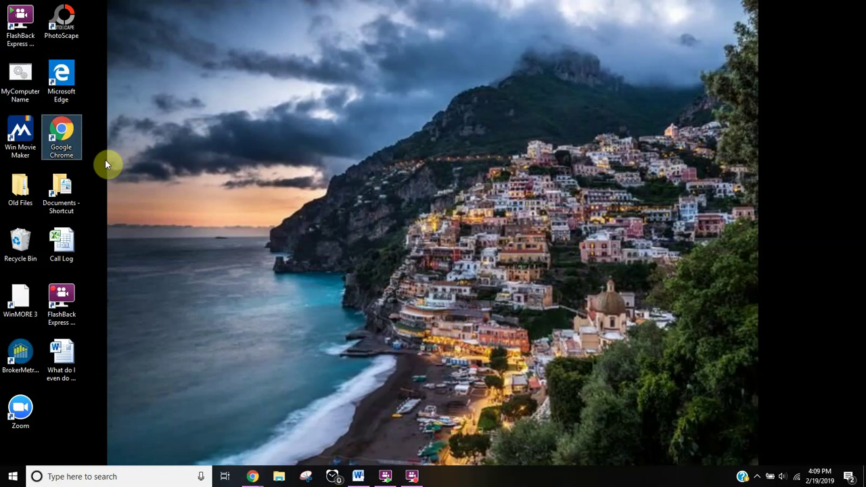
double_click(55, 141)
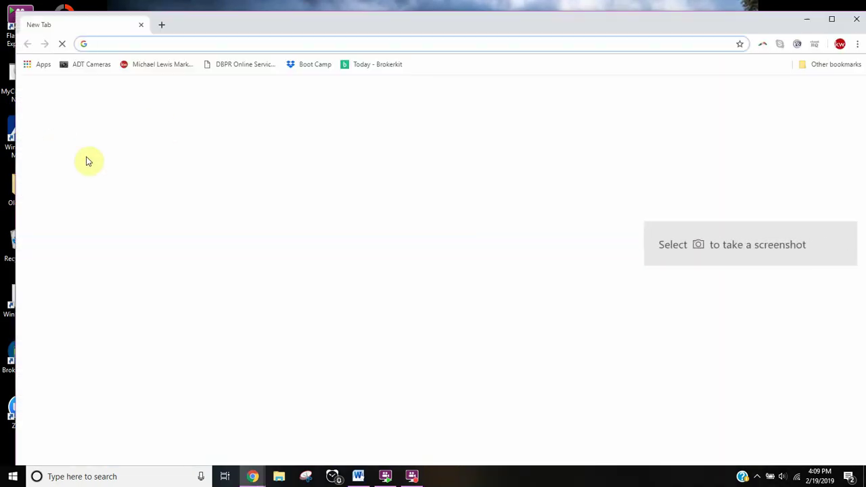
click(829, 20)
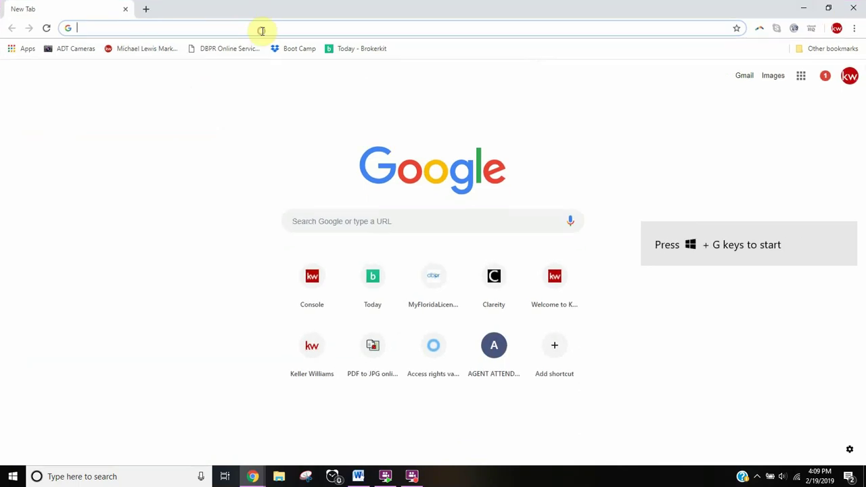
text(conso)
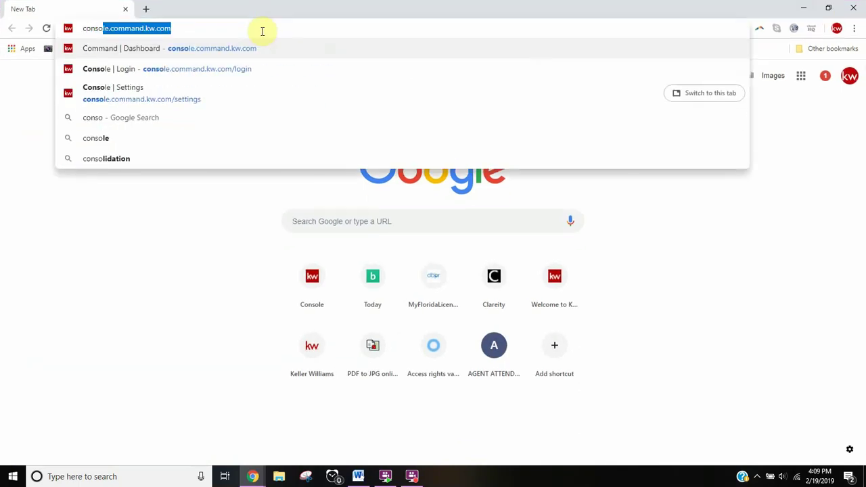
key(Return)
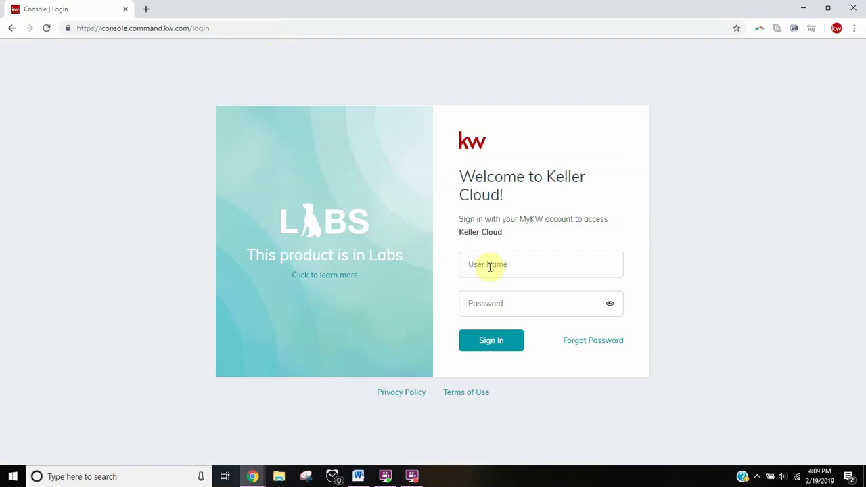
Step: Sign in to KW Command with the user's username and password
click(489, 266)
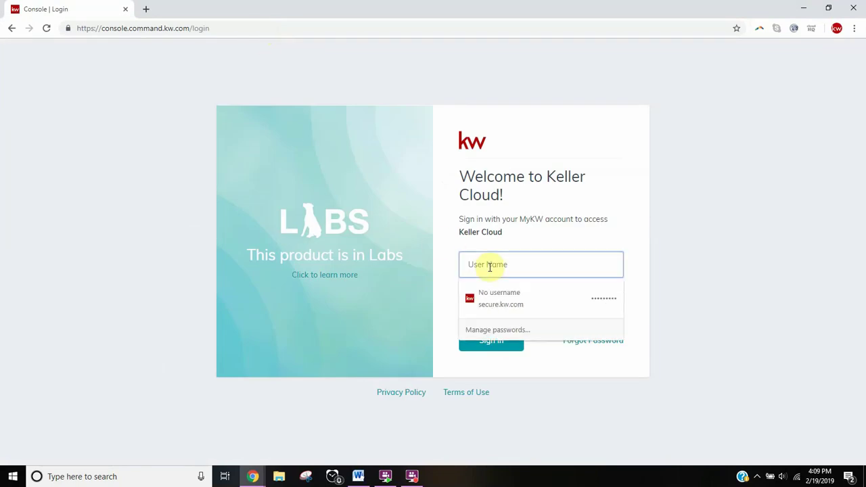
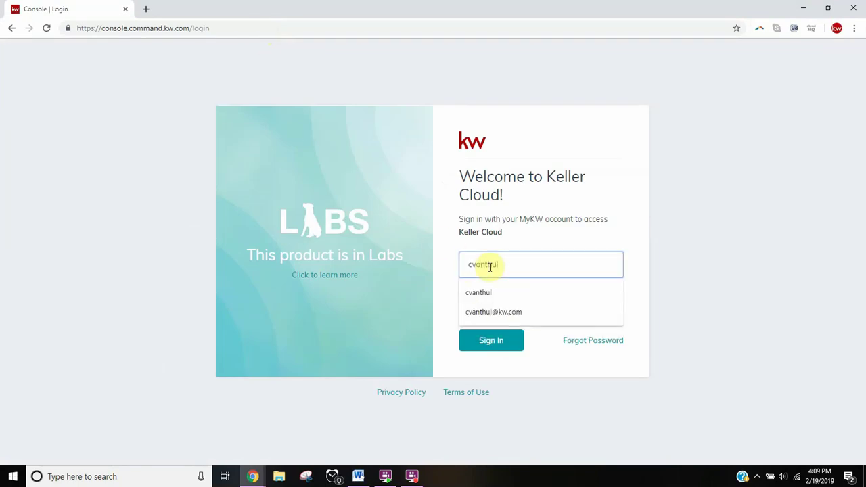
key(Tab)
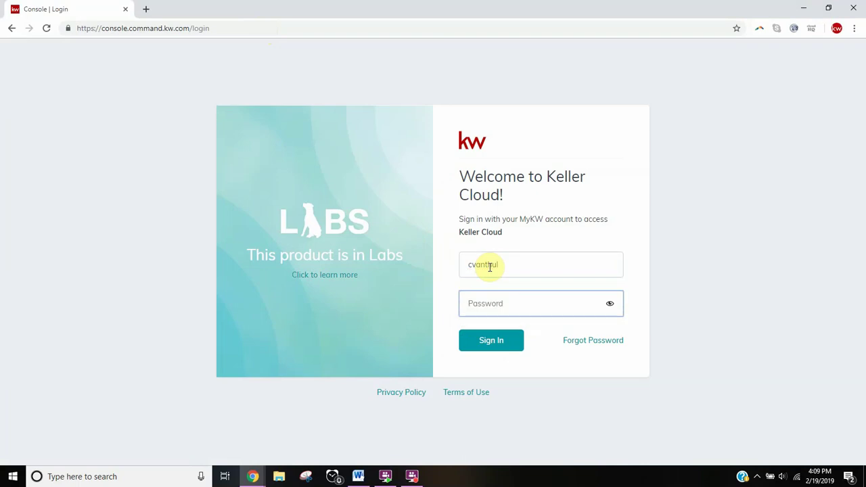
text(•)
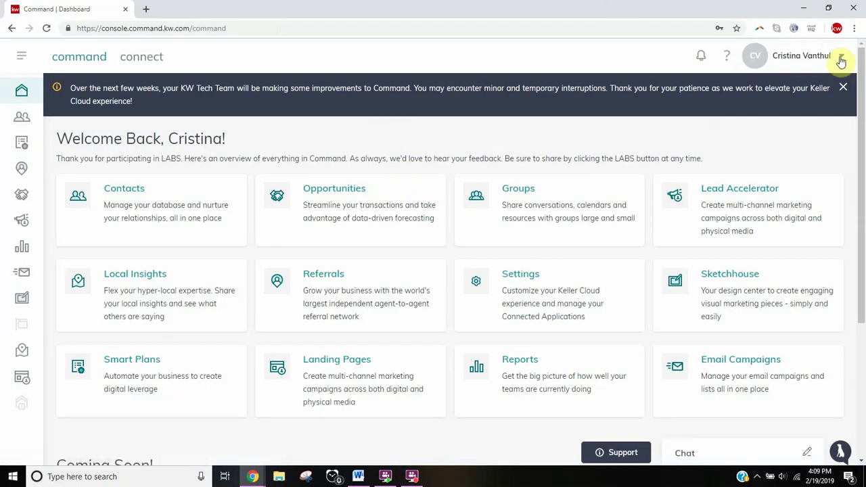
Step: Go to the agent's Connect profile page from the account name dropdown
click(841, 59)
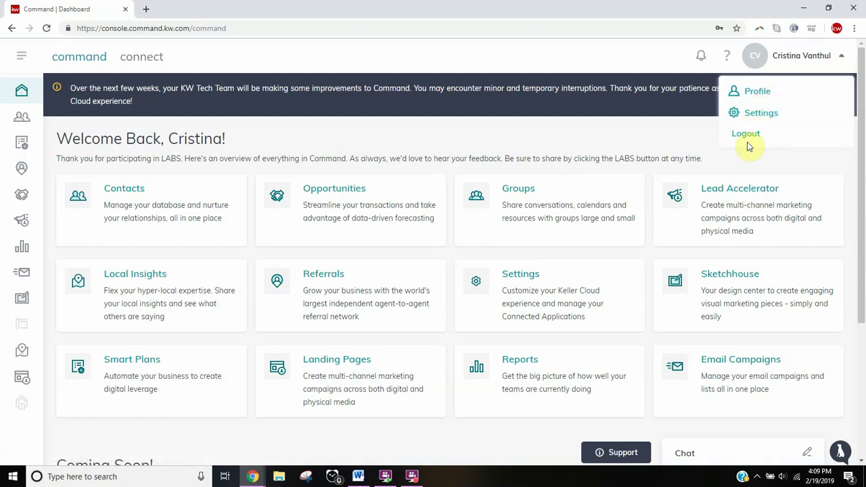
click(758, 93)
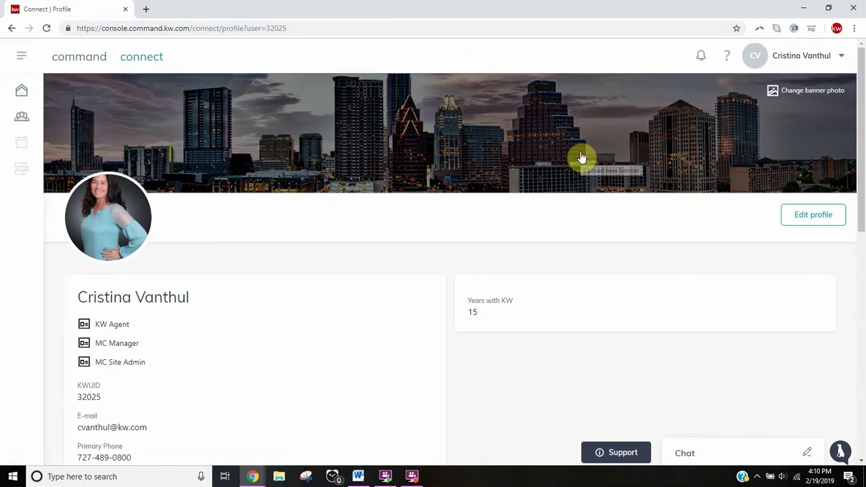
mouse_move(107, 225)
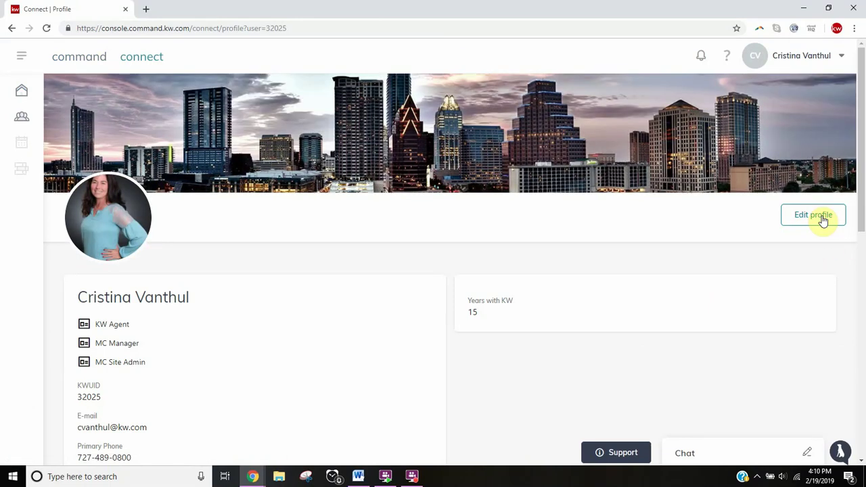
scroll(629, 233, down, 3)
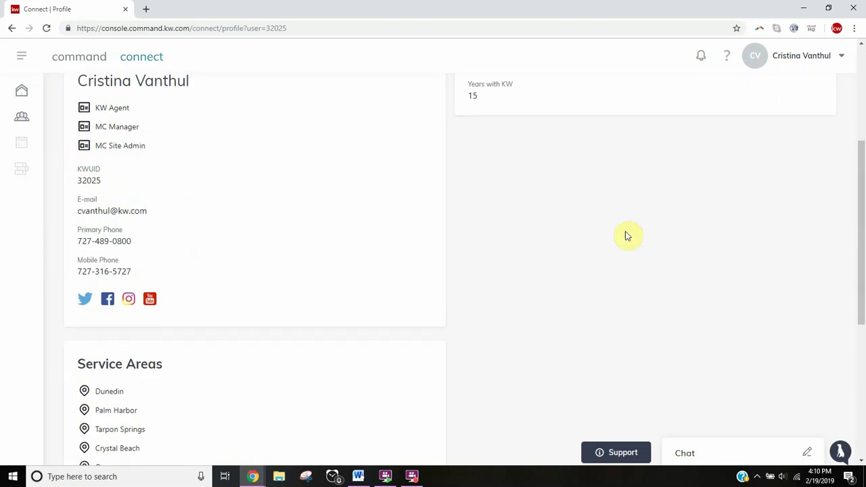
scroll(217, 117, down, 3)
scroll(237, 236, down, 2)
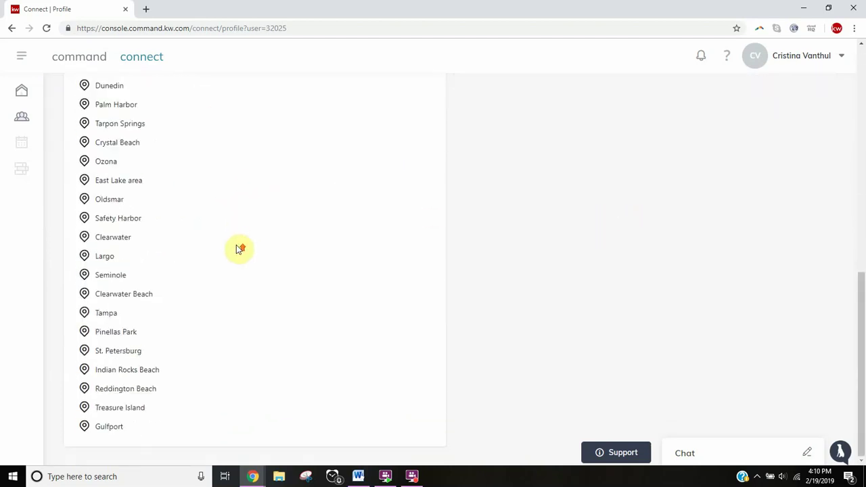
scroll(237, 247, up, 5)
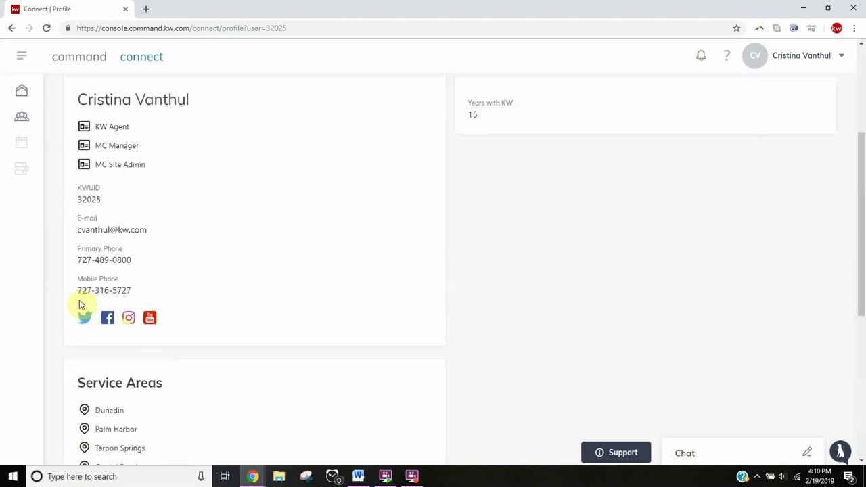
scroll(768, 174, up, 2)
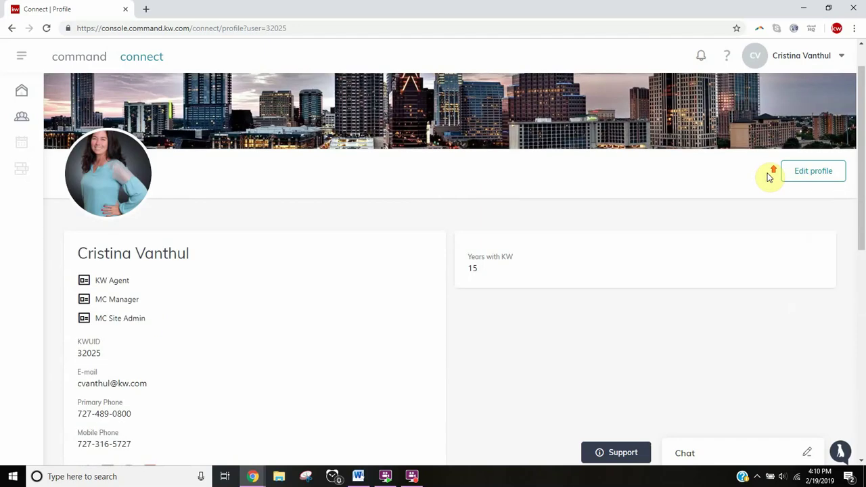
Step: Save the Edit Profile changes so the profile shows Years with KW: 15
click(815, 180)
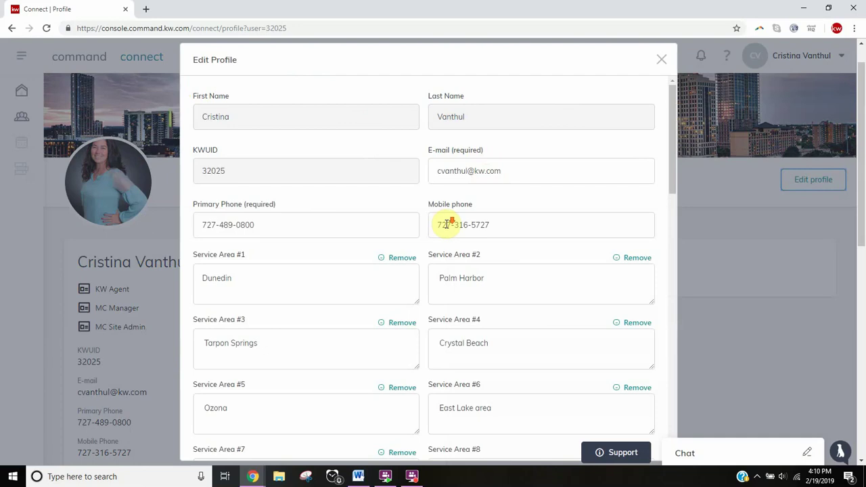
scroll(449, 224, down, 7)
scroll(447, 276, down, 3)
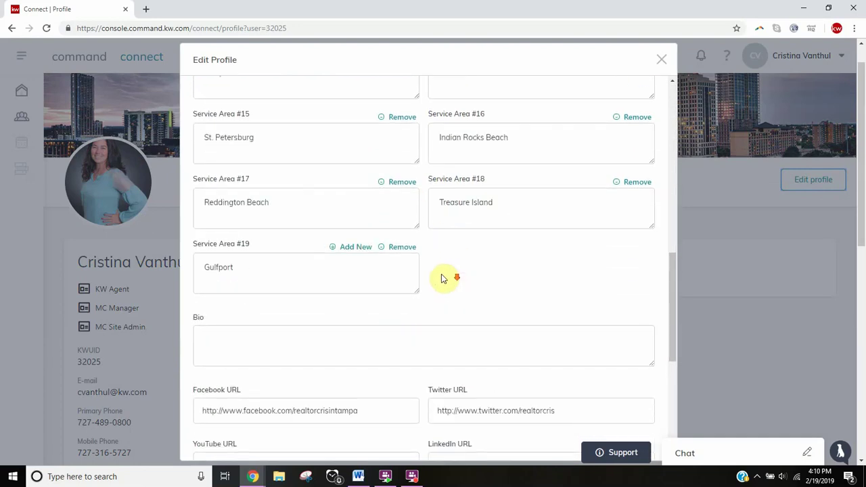
scroll(405, 274, down, 2)
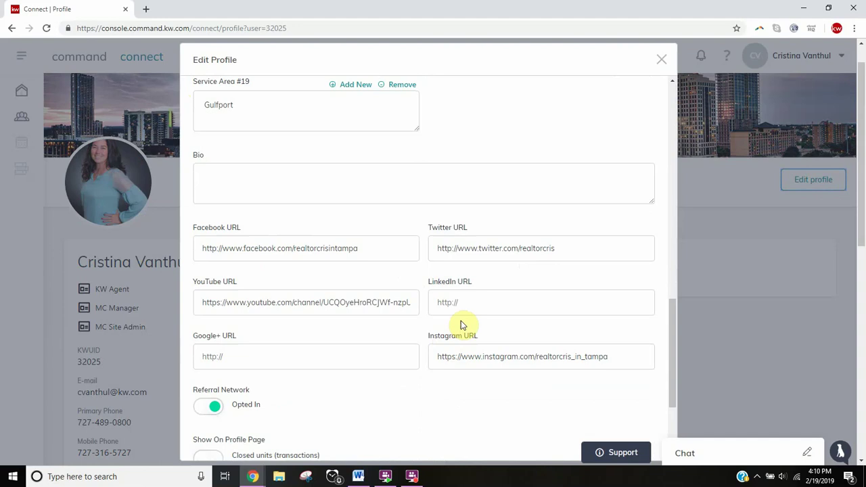
scroll(440, 321, down, 2)
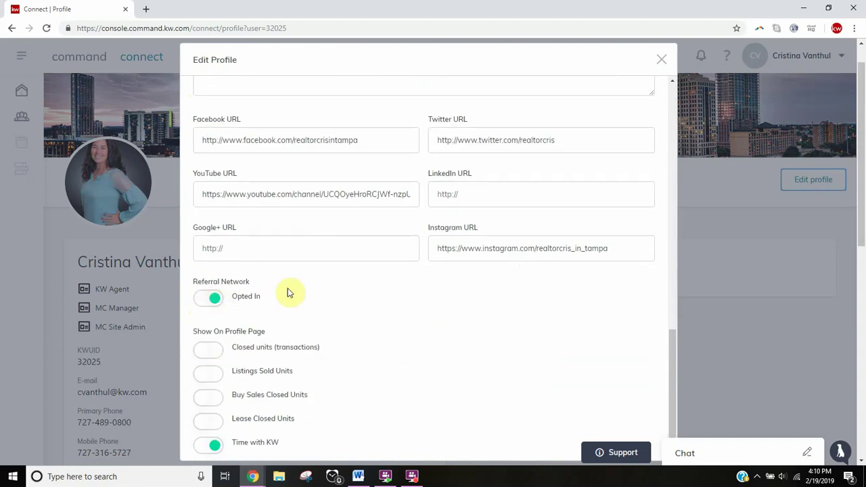
scroll(379, 304, down, 1)
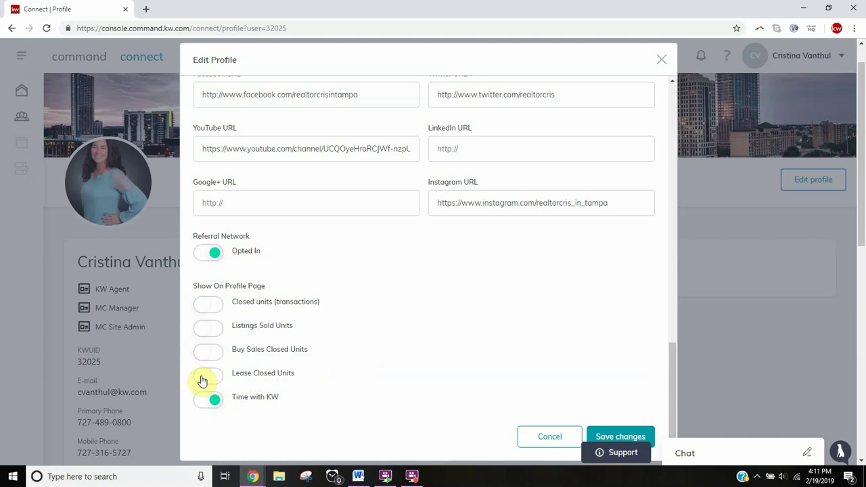
click(626, 437)
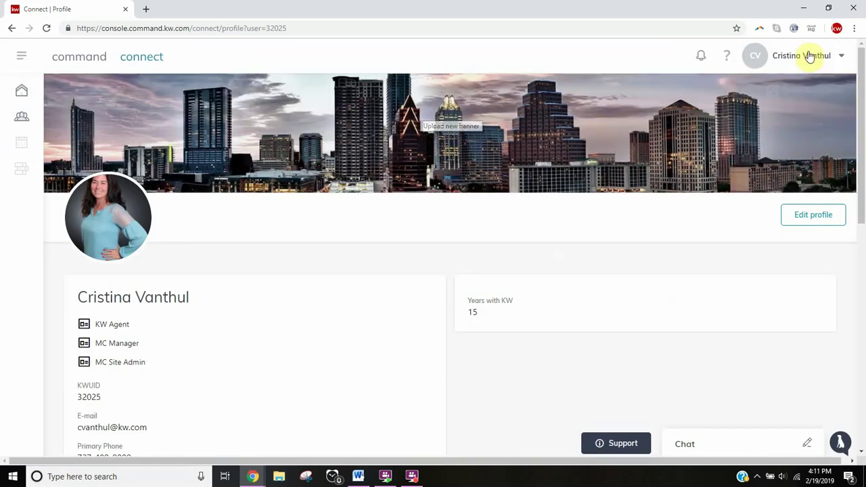
Step: Go to Settings from the account dropdown to view the Connected Apps list
click(842, 58)
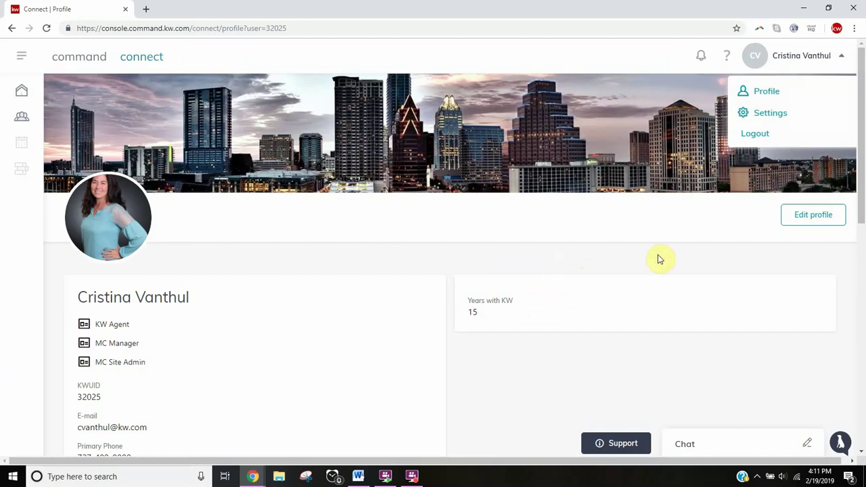
click(763, 115)
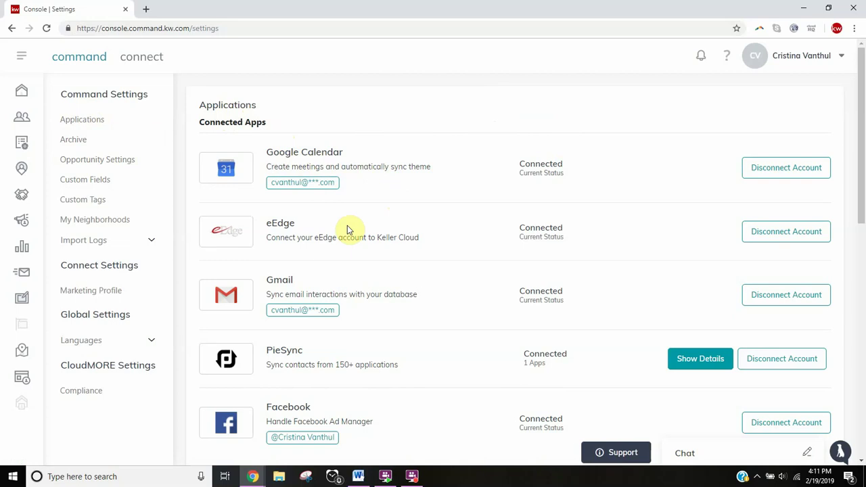
Step: Begin connecting MailChimp from its Connect Account button under Email Marketing
scroll(427, 207, down, 3)
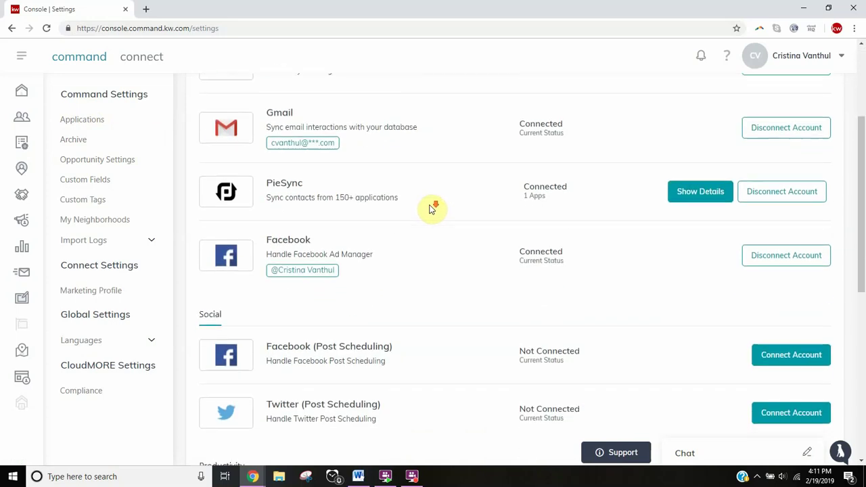
scroll(431, 208, down, 6)
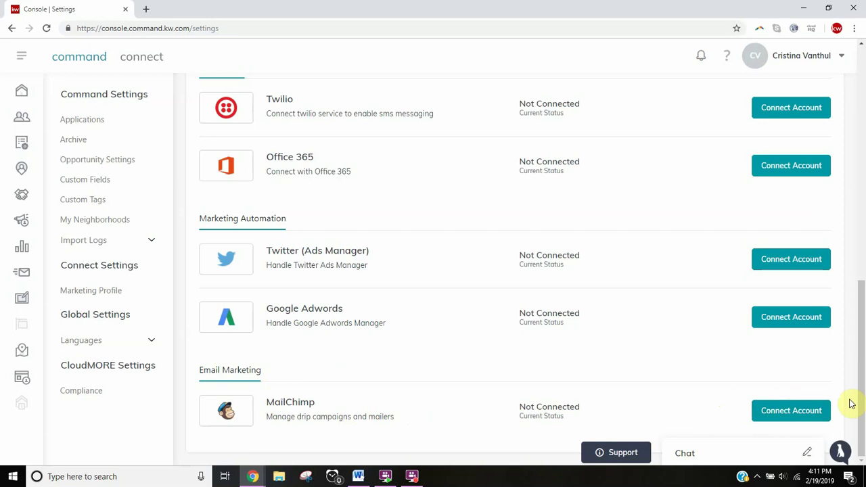
click(782, 417)
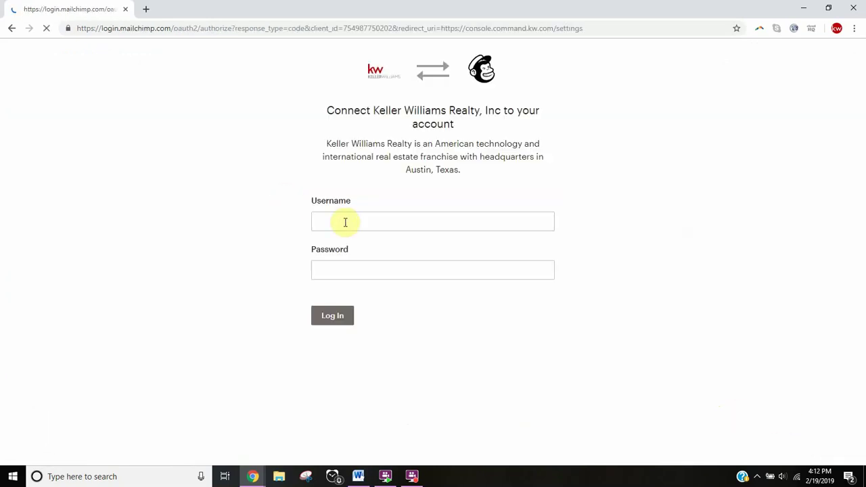
Step: Log in to MailChimp with the account's username and password, passing the reCAPTCHA check
click(344, 222)
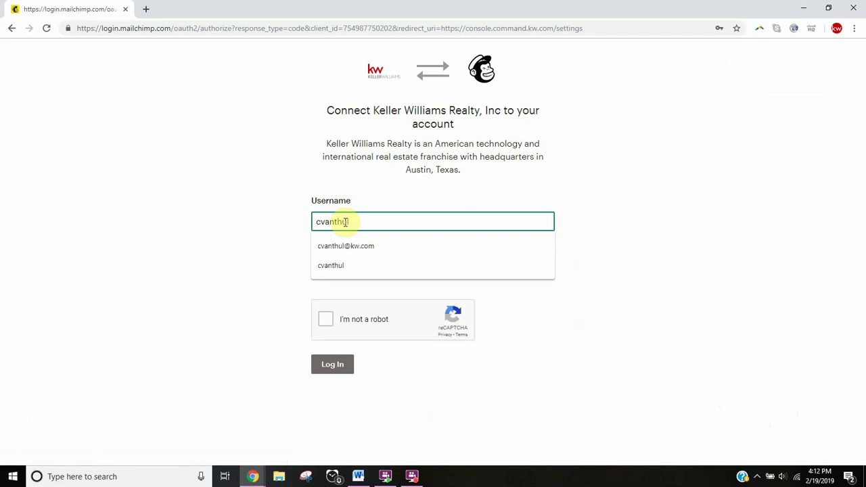
key(Tab)
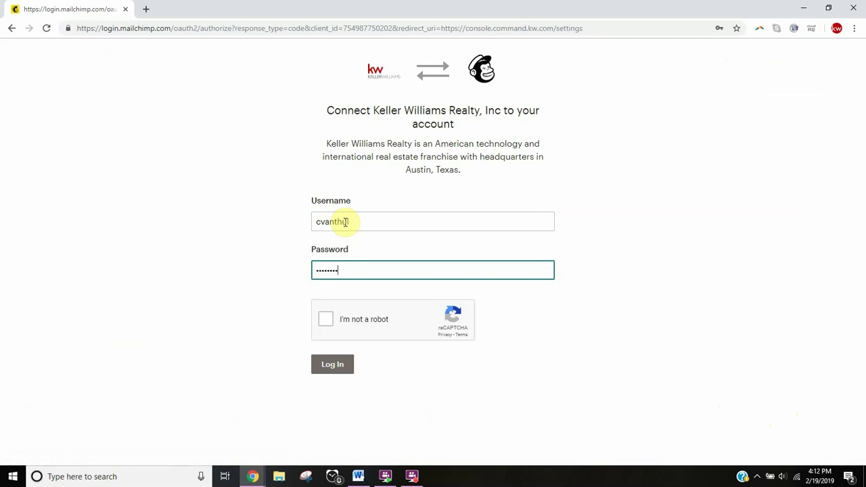
click(325, 318)
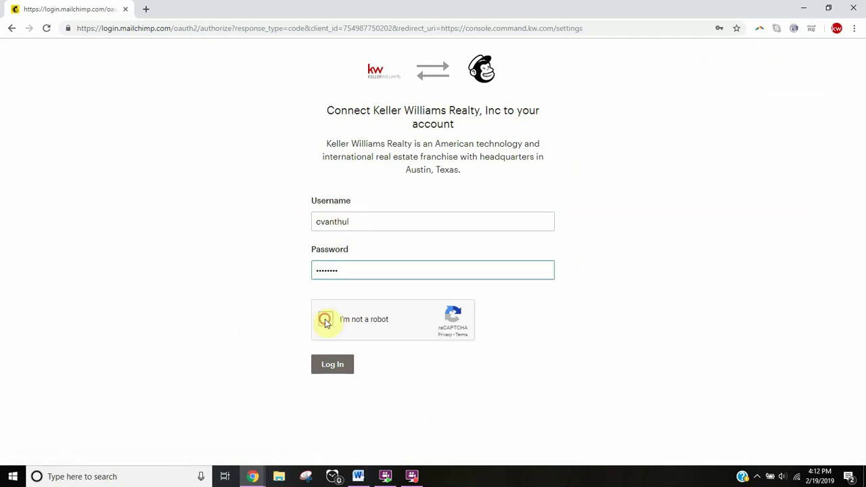
click(331, 366)
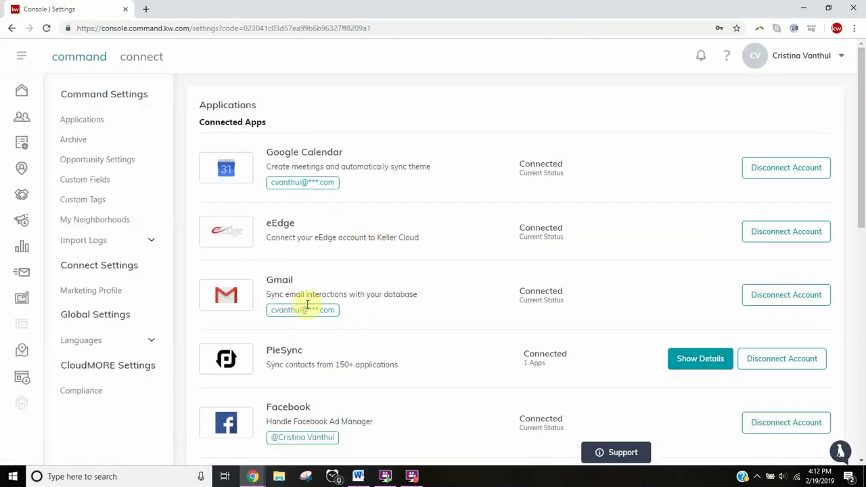
Step: Check the Applications list to confirm MailChimp shows Connected, ending back at the top
scroll(315, 318, down, 3)
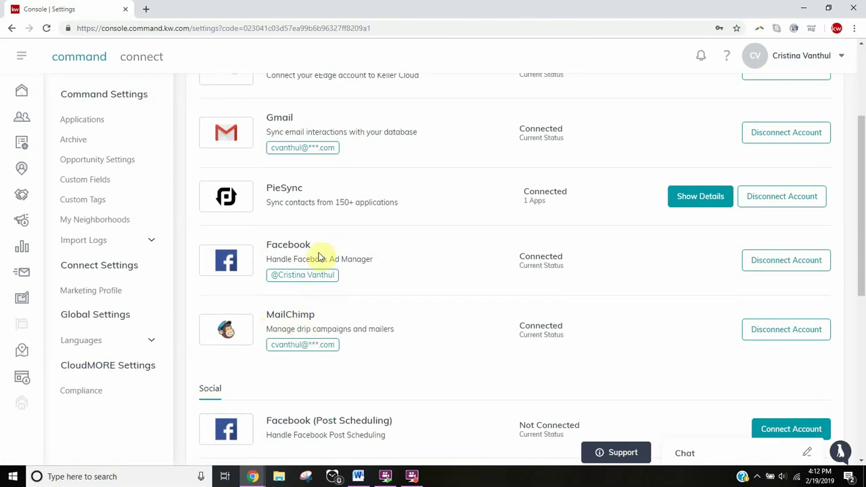
scroll(320, 253, up, 3)
scroll(376, 287, down, 10)
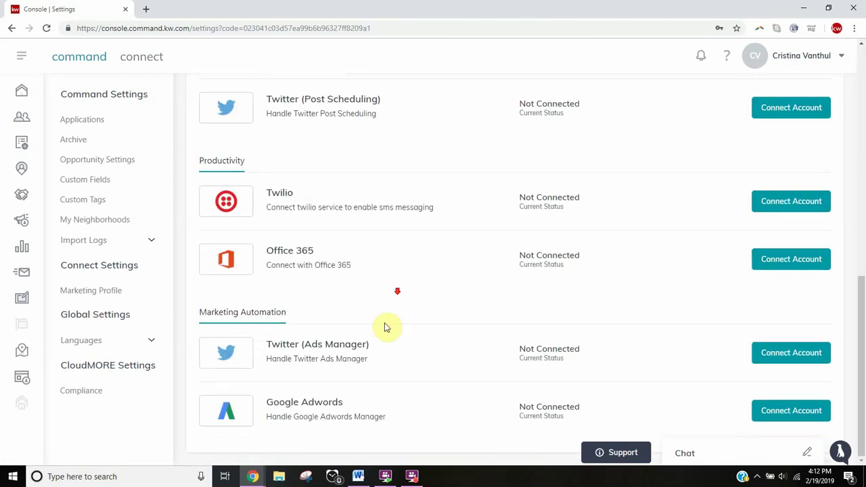
scroll(350, 377, up, 7)
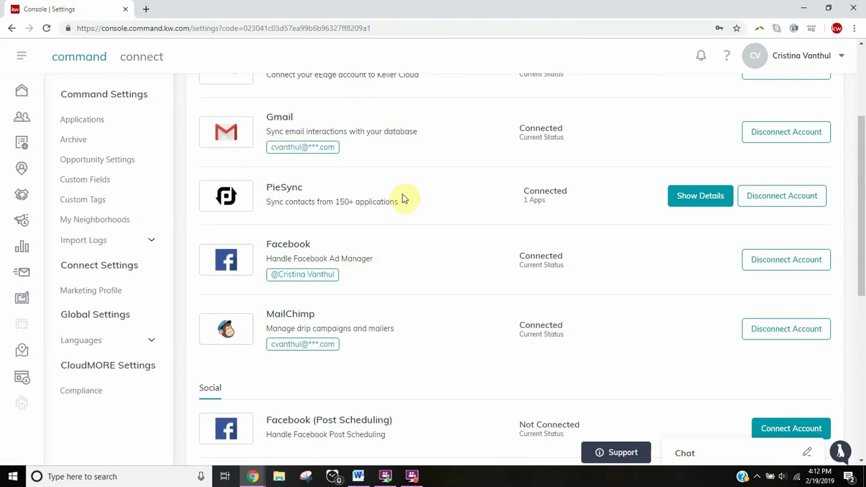
scroll(310, 163, up, 3)
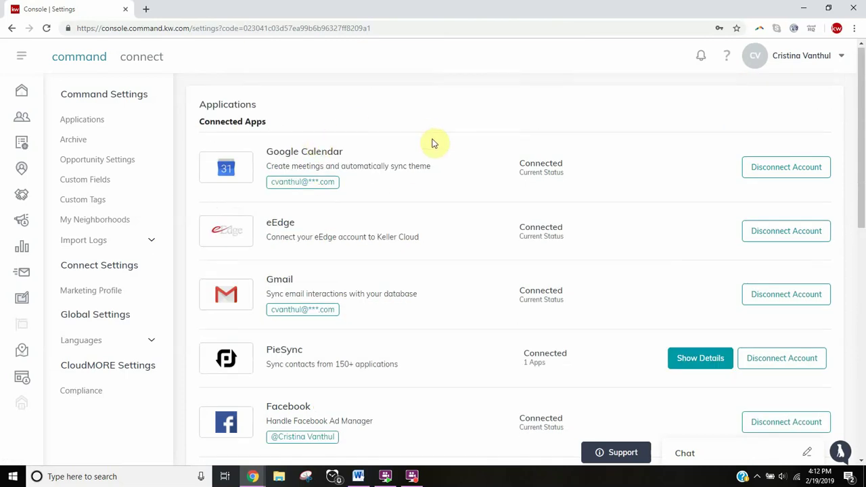